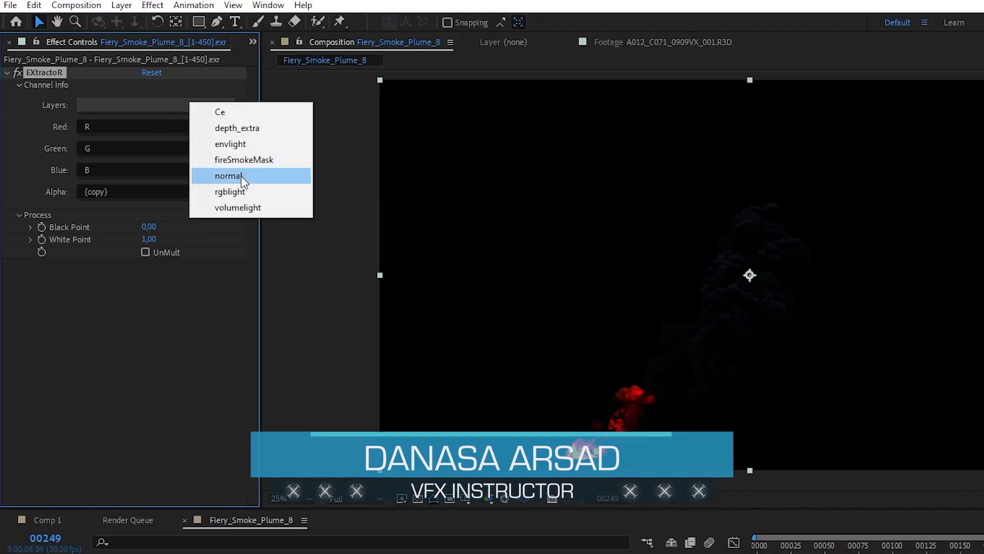
Set EXtractoR to the normal pass, then toggle Additional Light on and off to compare
left_click(240, 176)
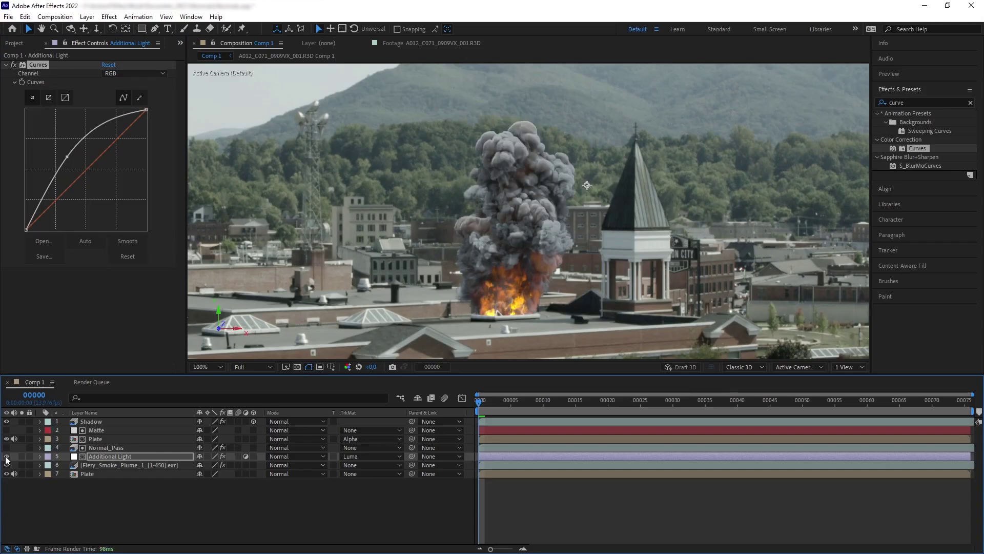
left_click(6, 456)
left_click(7, 456)
left_click(6, 457)
left_click(6, 456)
left_click(6, 456)
left_click(6, 456)
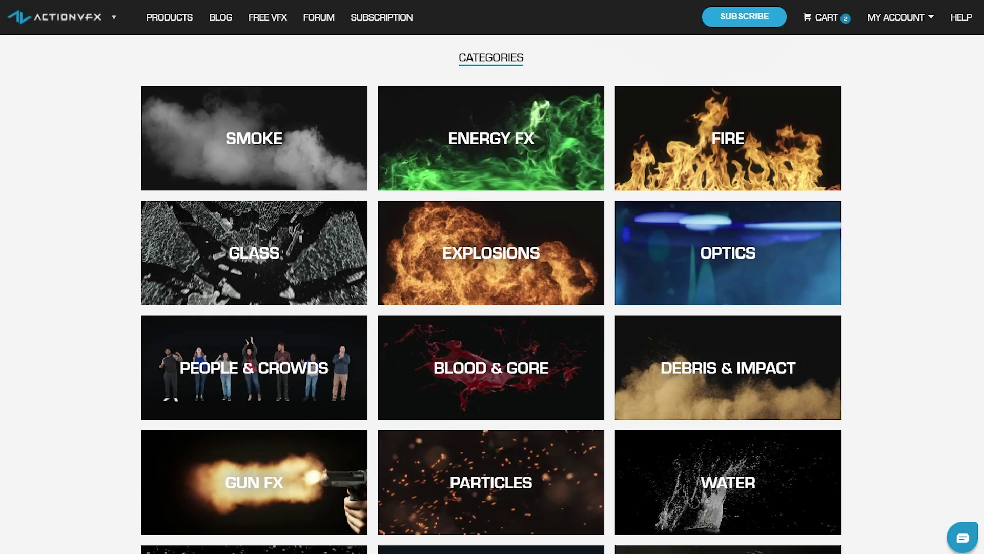
Scroll down through the ActionVFX categories toward the Large Scale Smoke Plumes collections
scroll(490, 296, "down", 3)
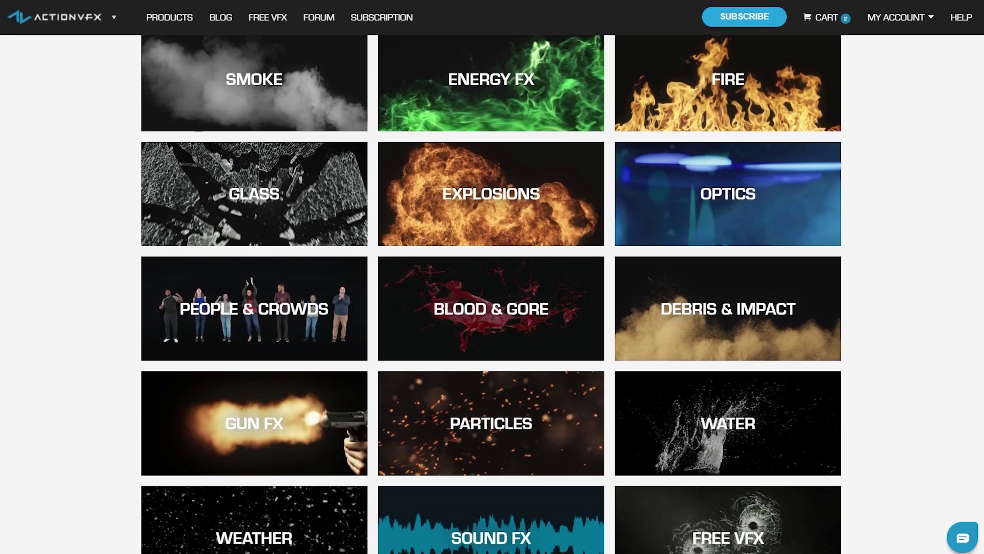
scroll(491, 295, "down", 2)
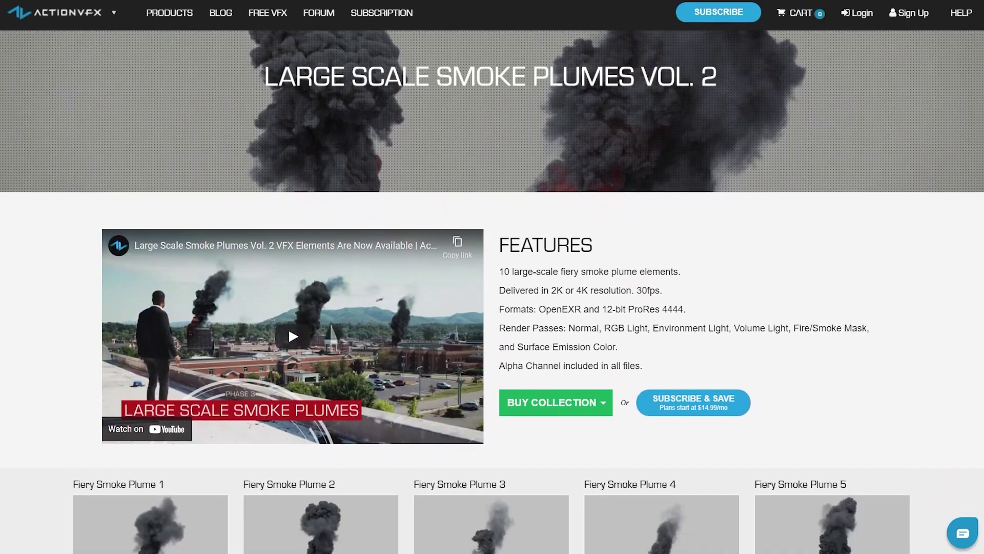
scroll(492, 292, "down", 4)
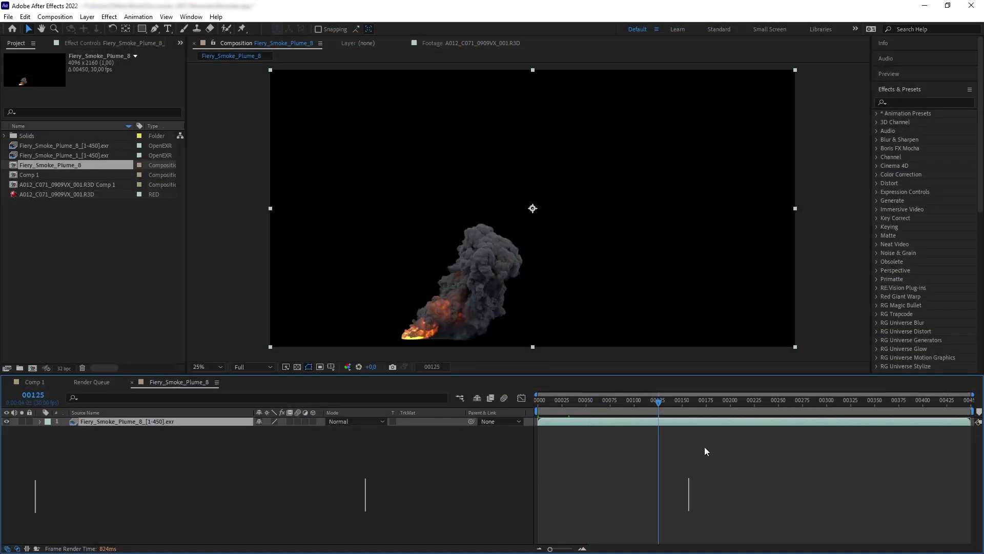
Jump to frame 00249 and apply EXtractoR to the Fiery_Smoke_Plume_8 layer
left_click(777, 401)
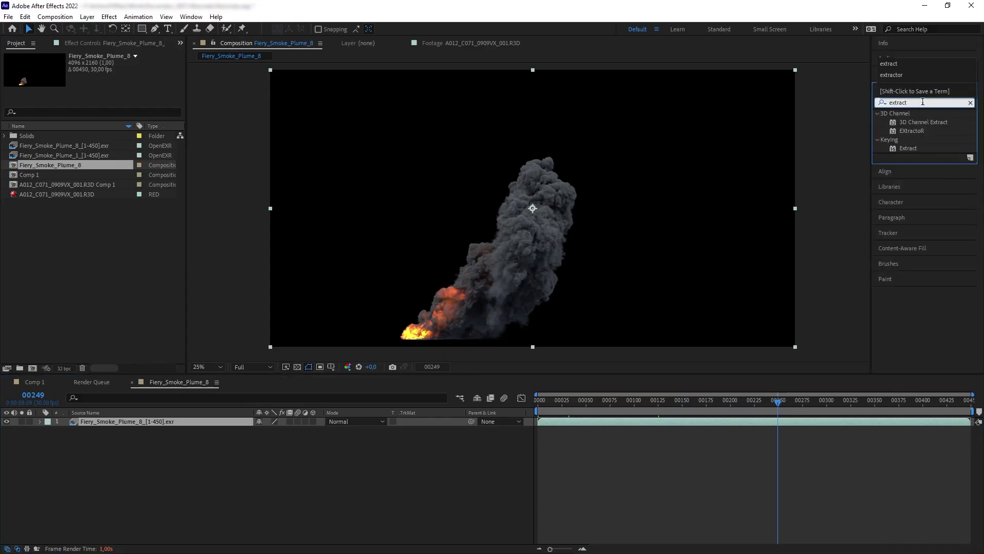
left_click_drag(912, 131, 165, 420)
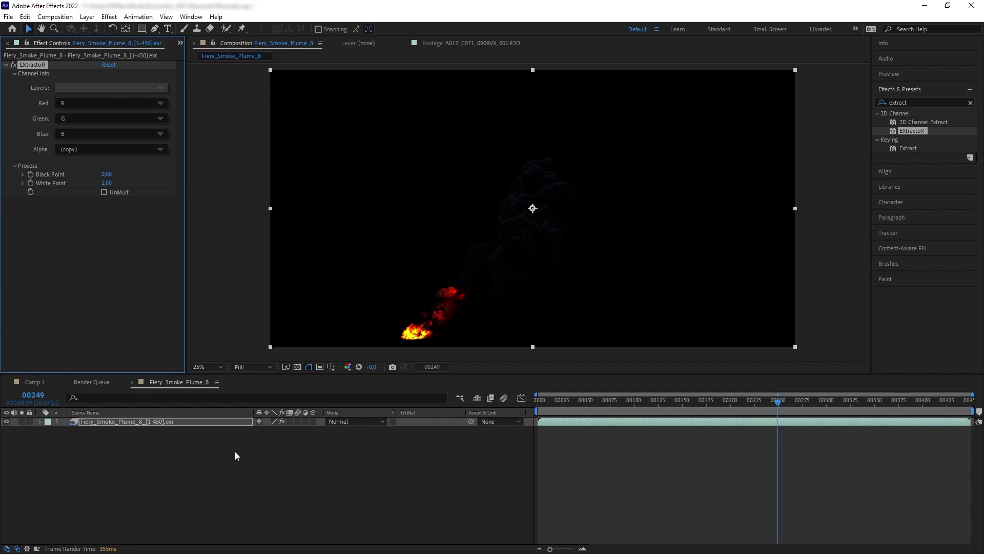
Switch EXtractoR's Layers to normal so the channels read normal.red, green and blue
left_click(135, 86)
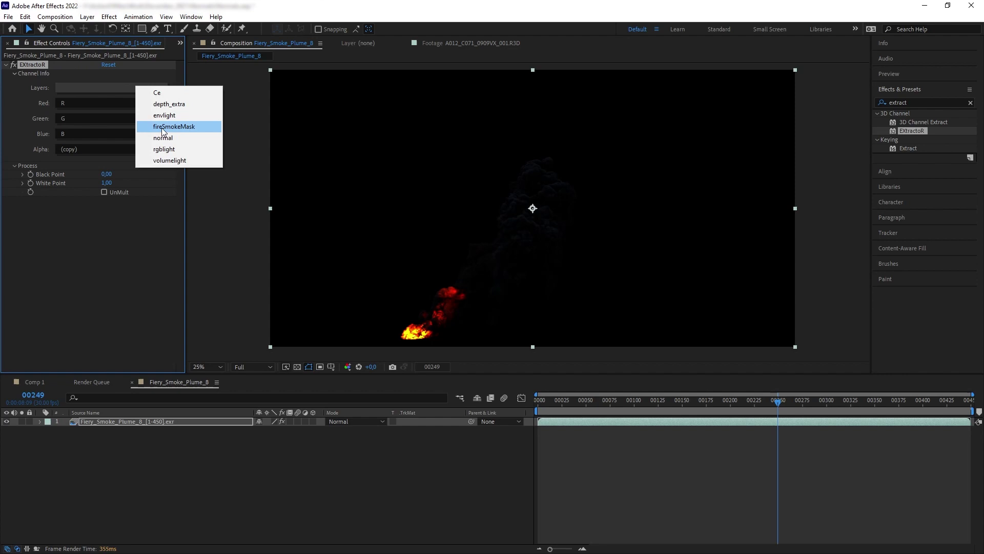
left_click(170, 135)
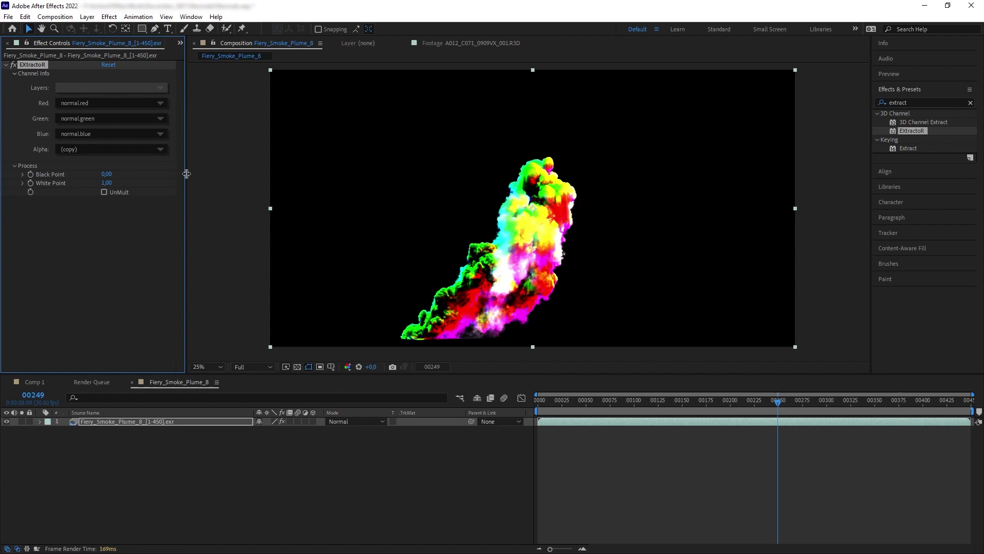
View the normal pass's Red, Green and Blue channels in turn, then return to RGB
left_click(348, 367)
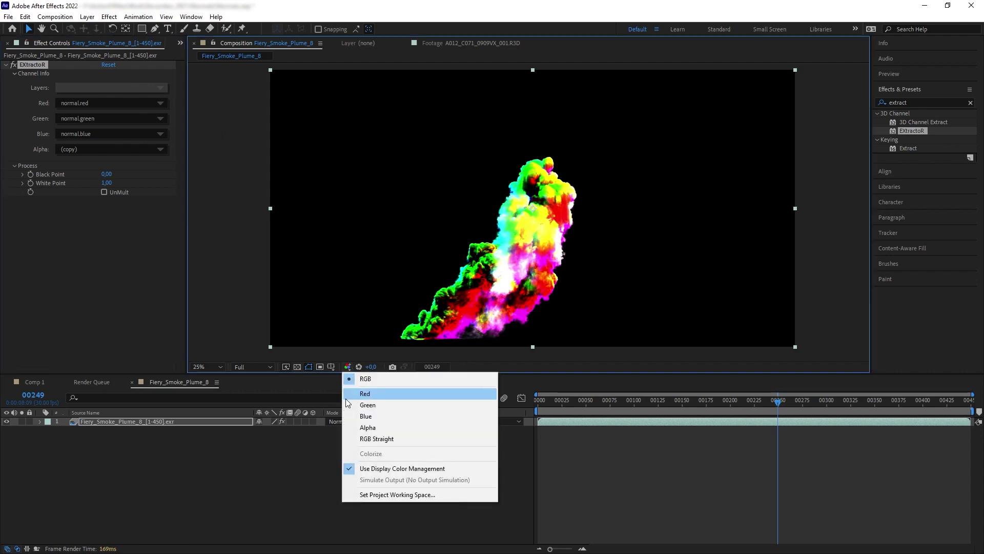
left_click(350, 393)
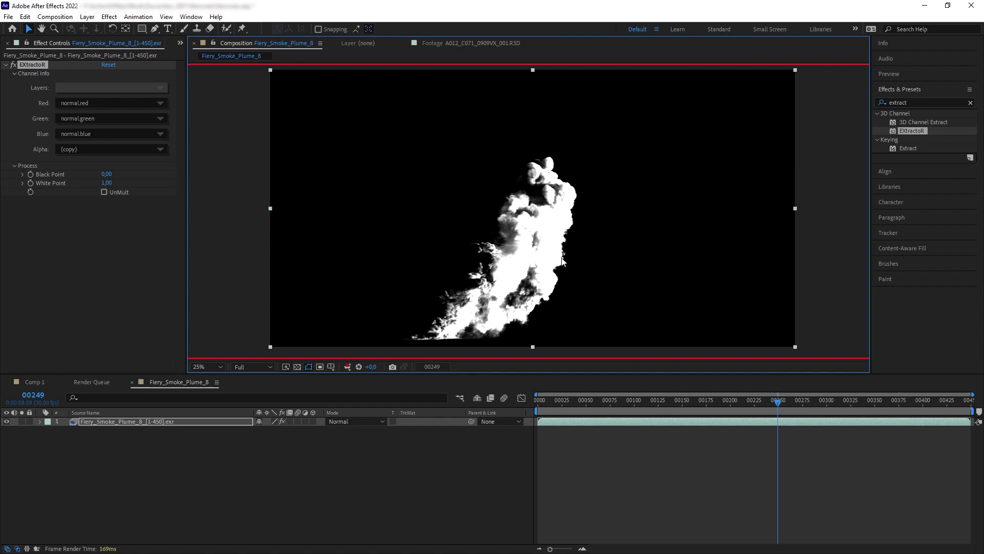
left_click(347, 366)
left_click(364, 406)
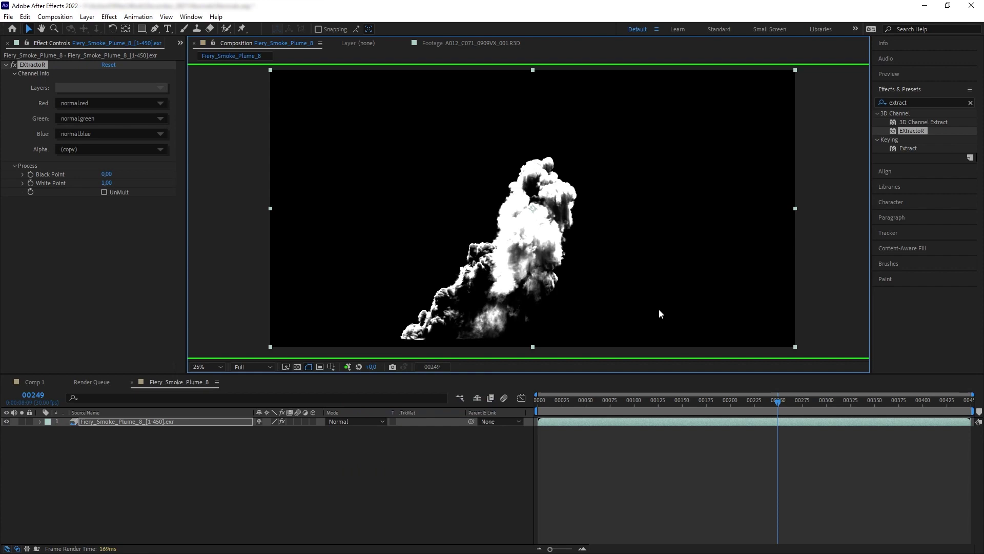
left_click(352, 369)
left_click(357, 419)
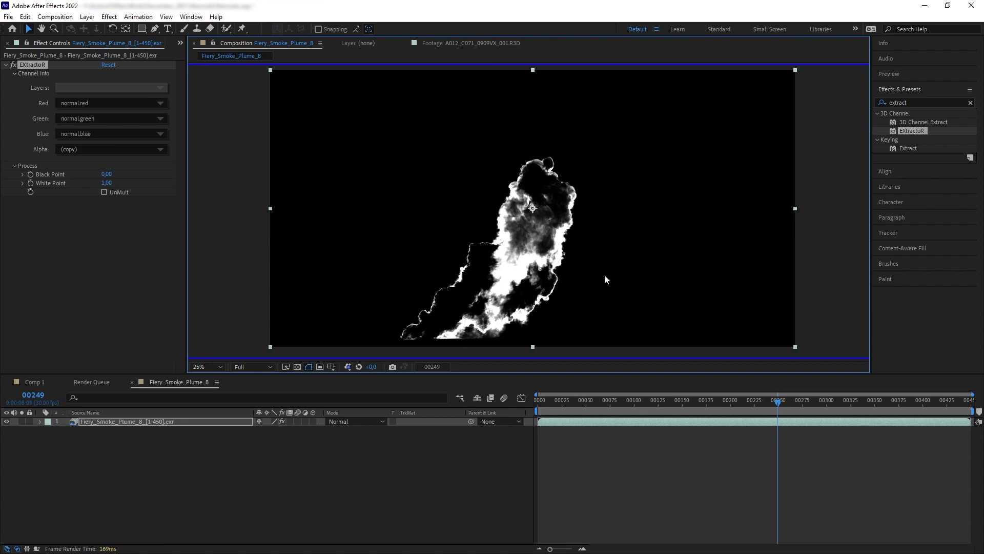
left_click(349, 369)
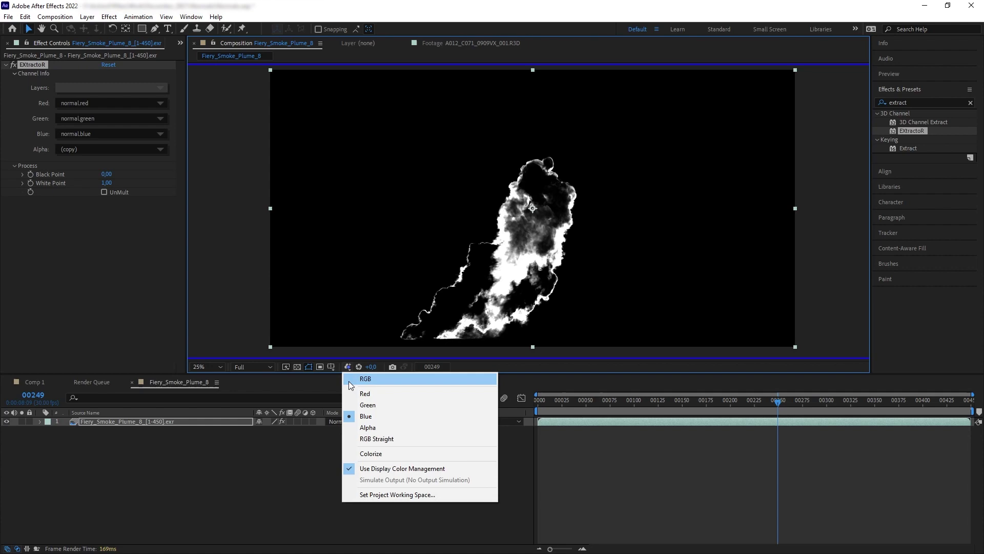
left_click(349, 380)
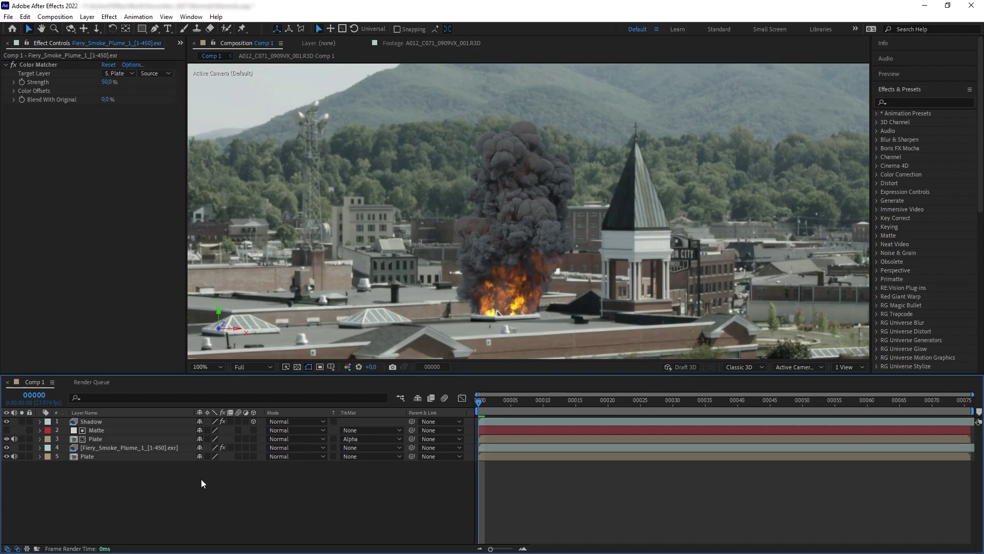
Duplicate the Fiery_Smoke_Plume_1 smoke layer and rename the copy Normal_Pass
left_click(118, 457)
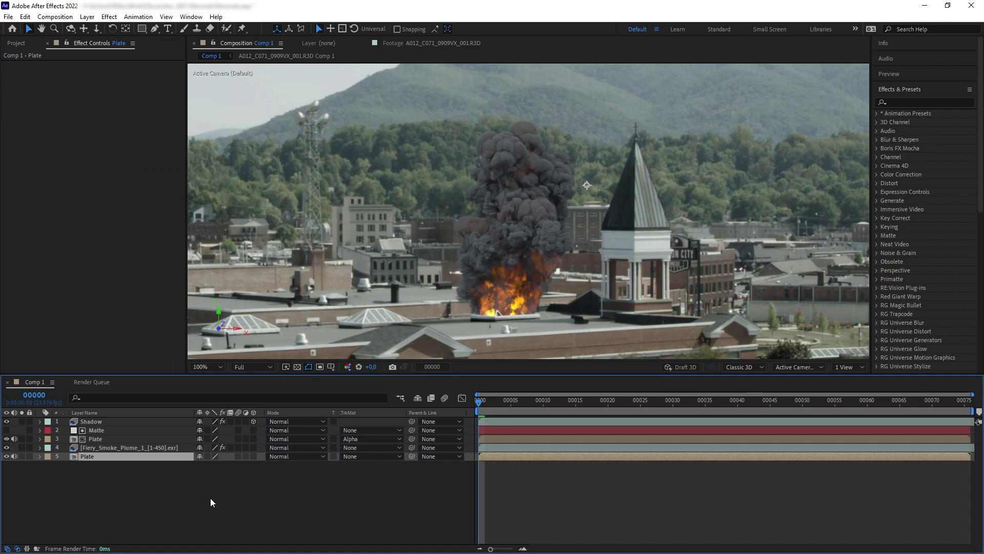
left_click(142, 448)
key("ctrl+d")
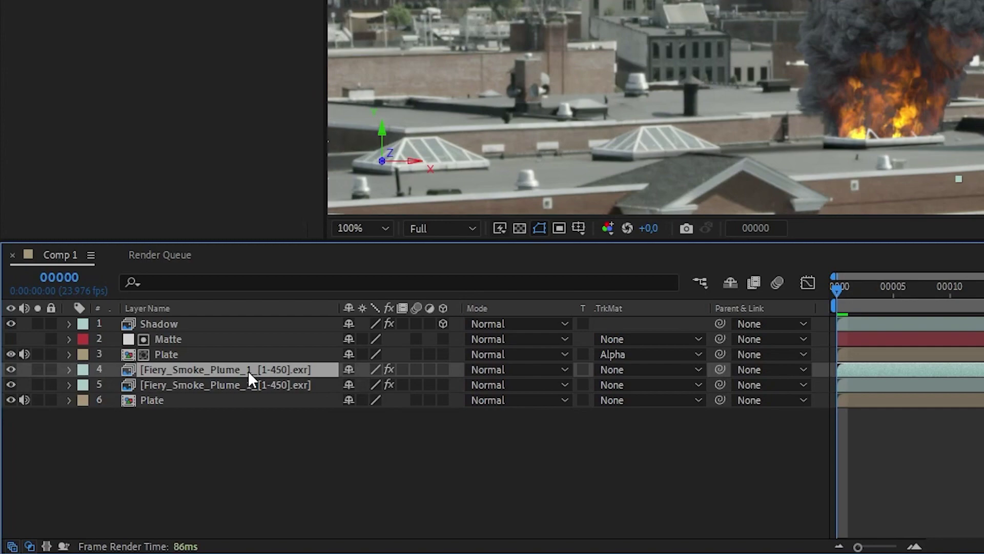
right_click(248, 371)
left_click(264, 397)
type("Normal_Pass")
key("Return")
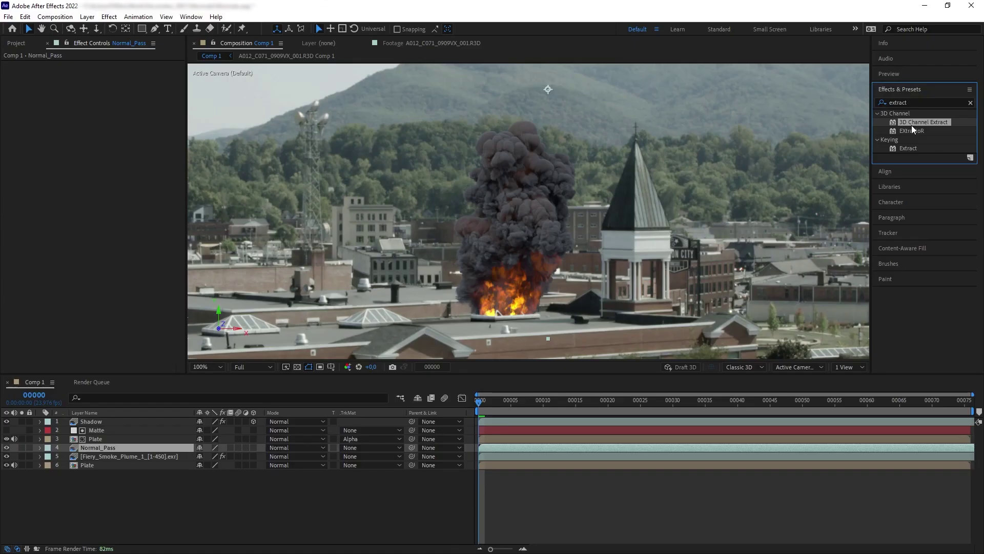
Apply EXtractoR to Normal_Pass reading the normal layer, and solo it
mouse_move(912, 130)
left_mouse_down()
mouse_move(154, 260)
mouse_move(80, 144)
left_mouse_up()
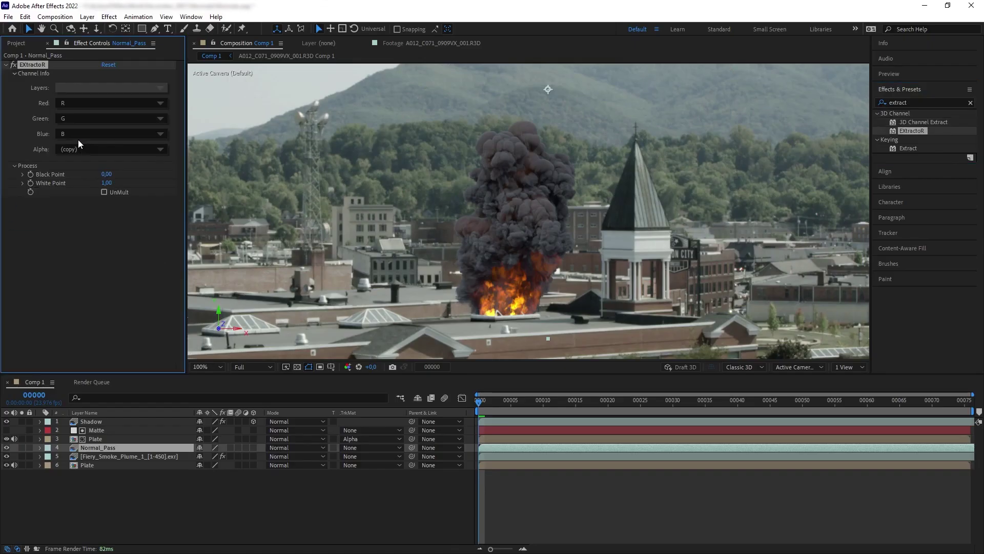
left_click(85, 88)
left_click(122, 138)
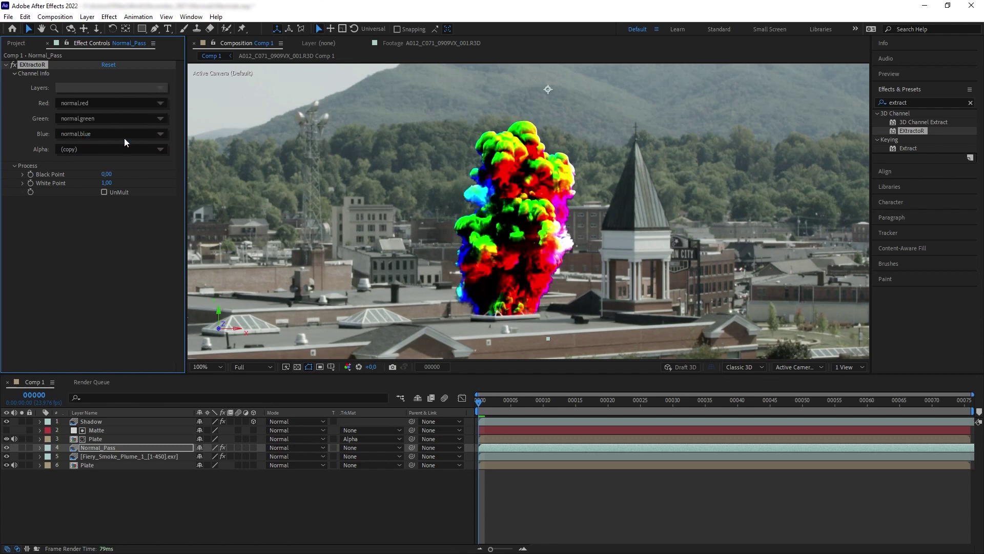
left_click(22, 447)
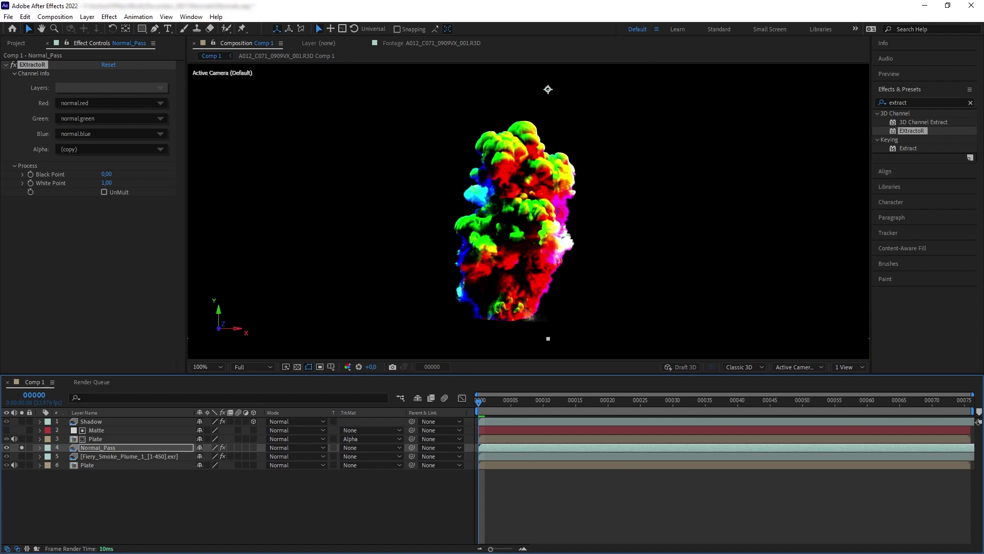
Search 'channel m' and apply Channel Mixer to Normal_Pass below EXtractoR
left_click(907, 102)
type("channel m")
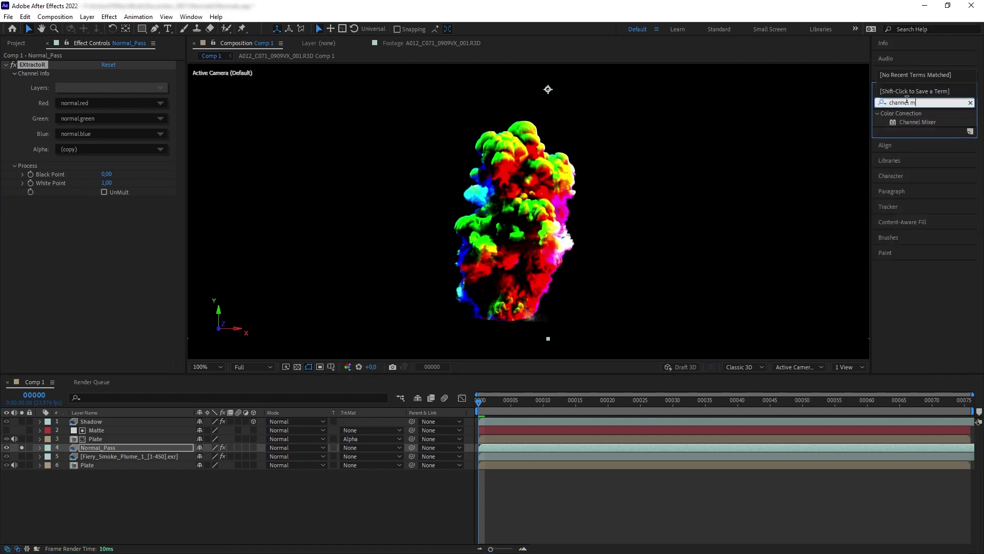
left_click_drag(918, 122, 158, 248)
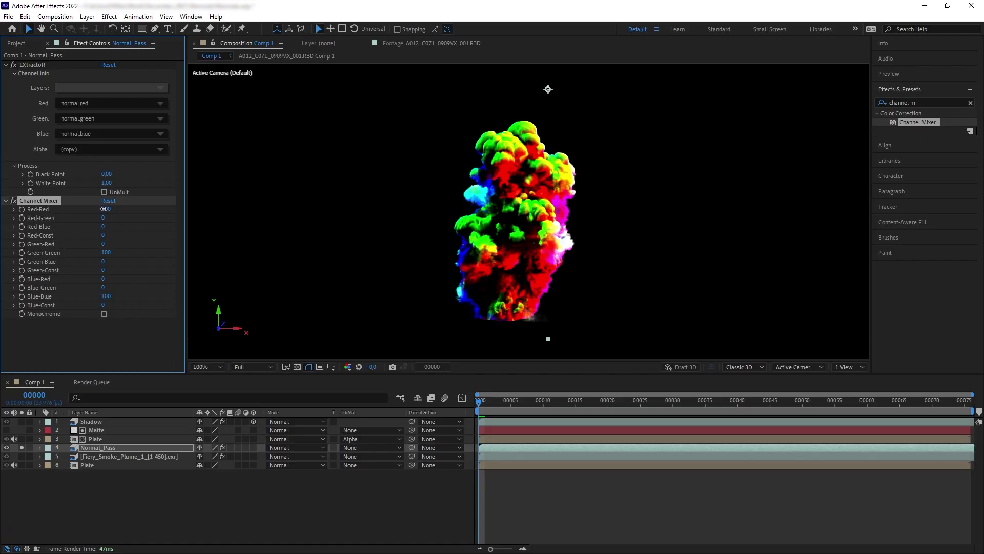
Try Channel Mixer values: Red-Red and Green-Green at 0, Red-Green raised to 43
left_click(104, 209)
type("0")
key("Return")
left_click(106, 252)
type("0")
key("Return")
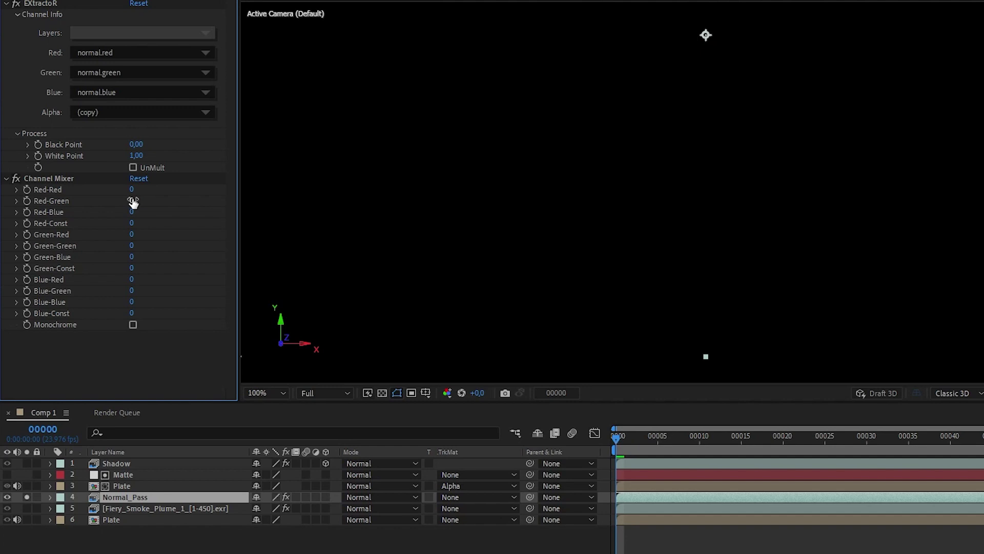
left_click_drag(132, 200, 161, 198)
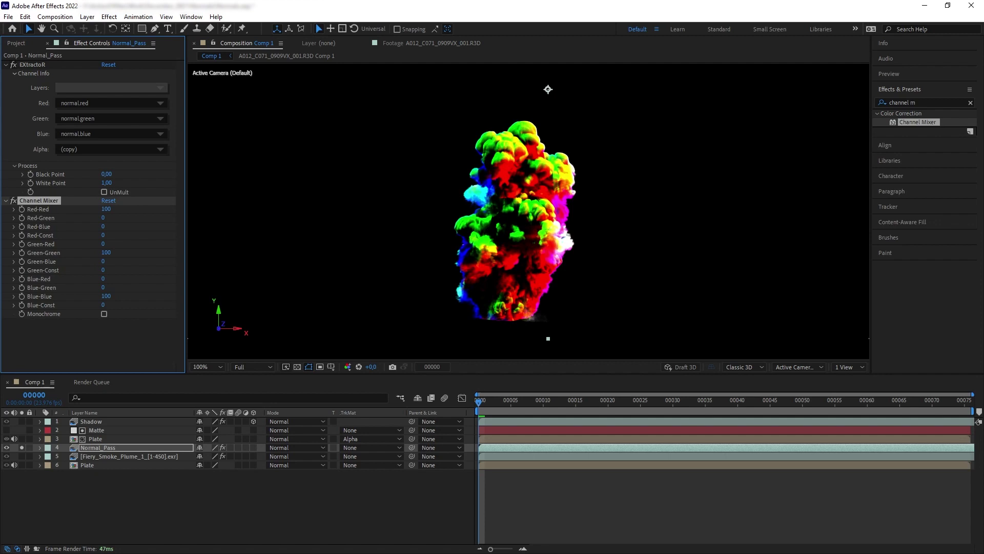
Set Blue-Blue to 0, test lowering Green-Green, then undo it back to 100
left_click(111, 297)
key("Return")
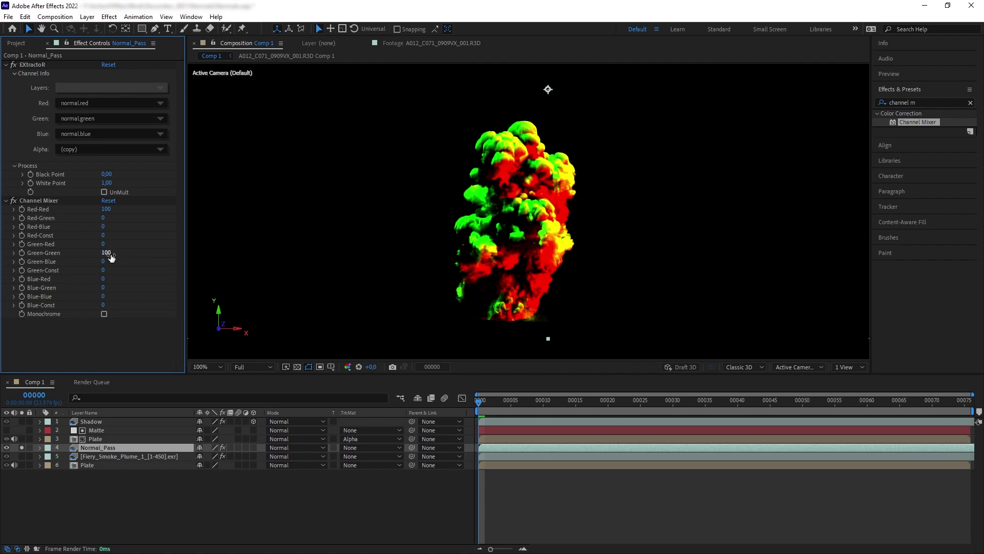
left_click_drag(107, 253, 84, 252)
key("ctrl+z")
Apply Tint to Normal_Pass and unsolo it to reveal the rooftop plate
left_click(908, 102)
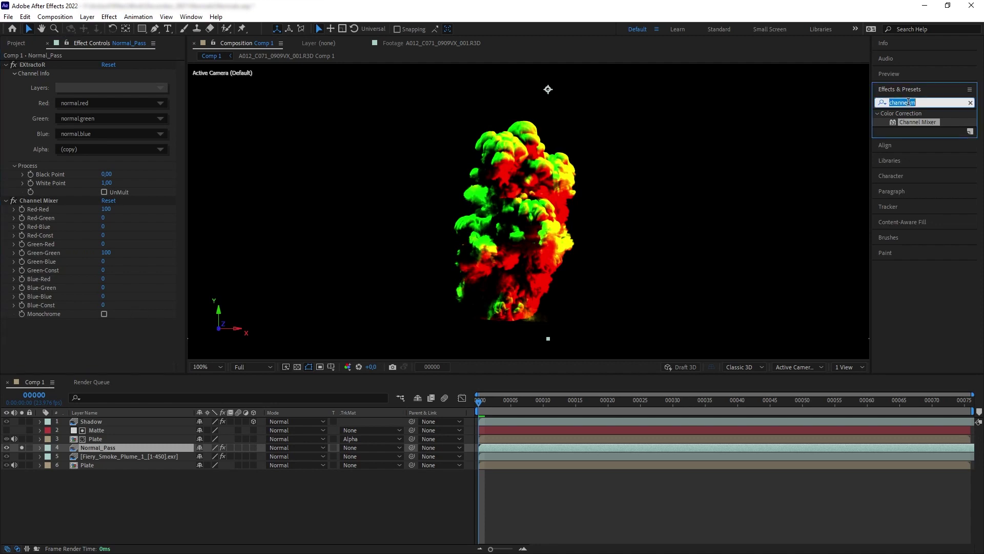
type("tint")
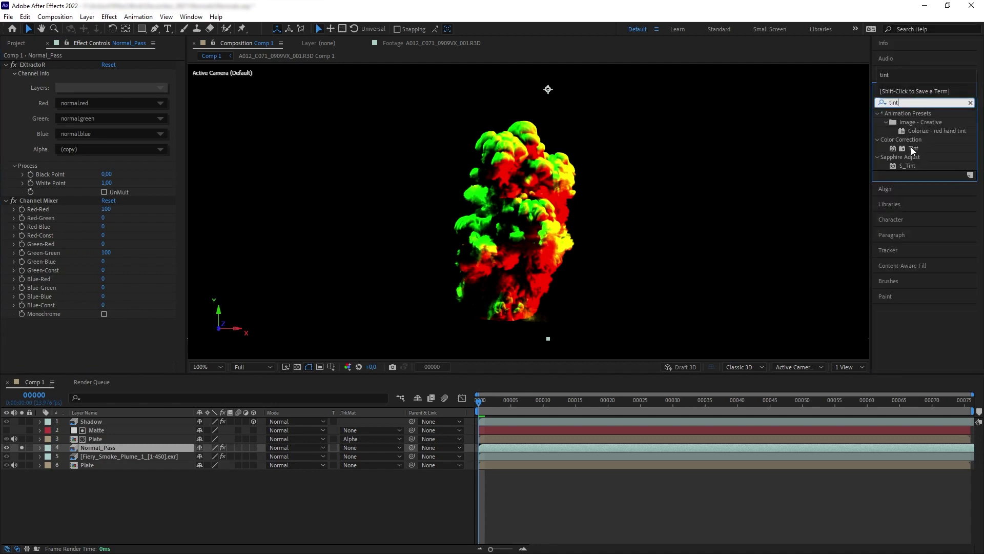
left_click_drag(913, 151, 148, 360)
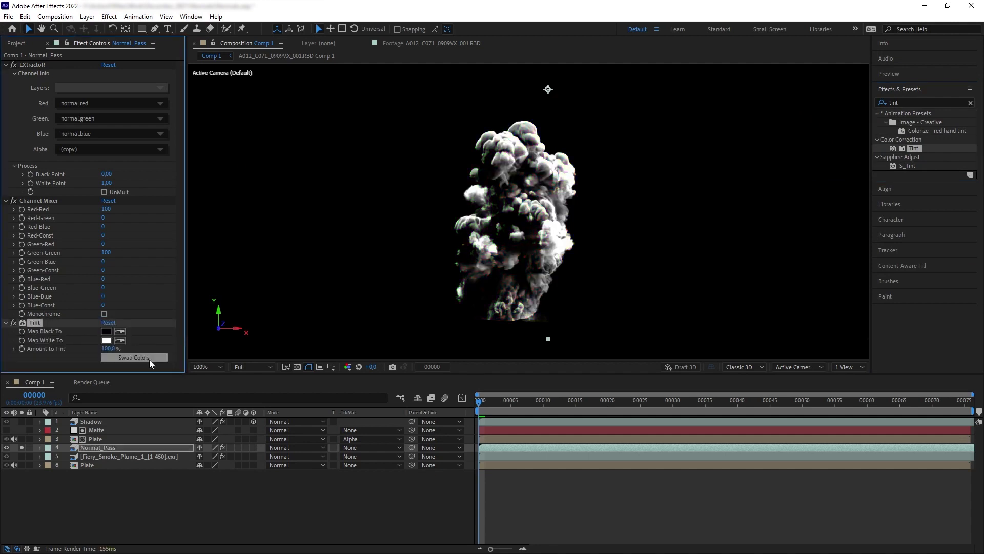
left_click(21, 447)
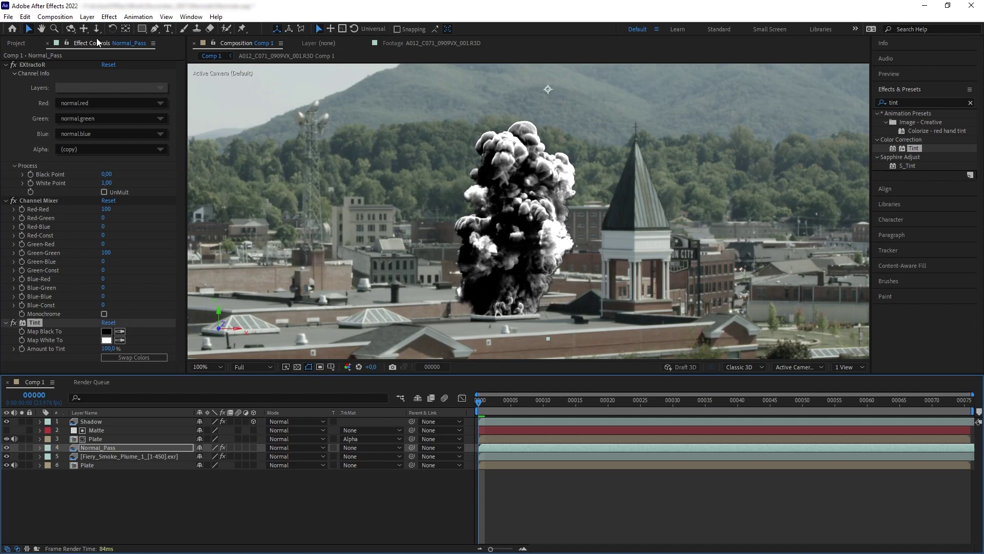
Add an adjustment layer below Normal_Pass and name it Additional Light
left_click(87, 17)
mouse_move(143, 32)
left_click(302, 95)
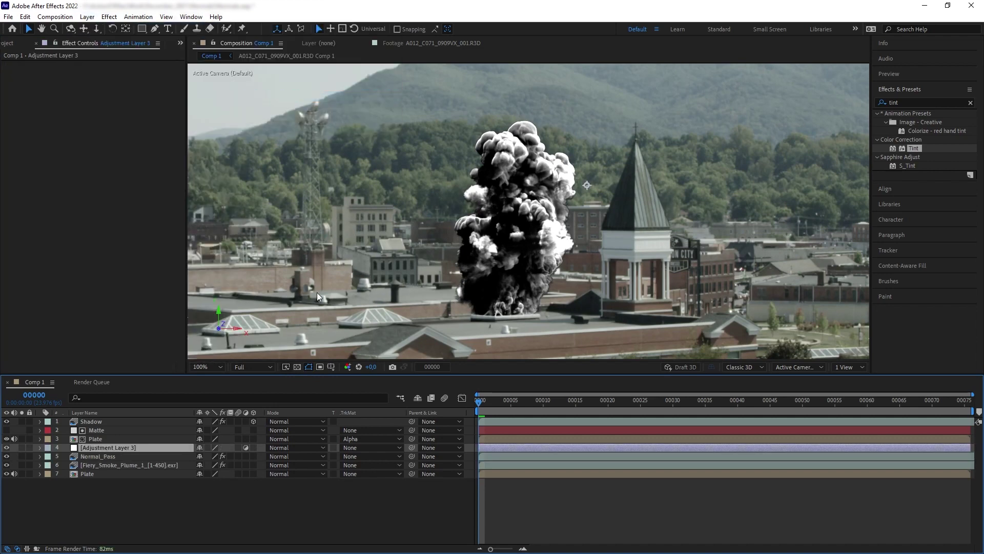
left_click_drag(118, 448, 112, 459)
right_click(113, 459)
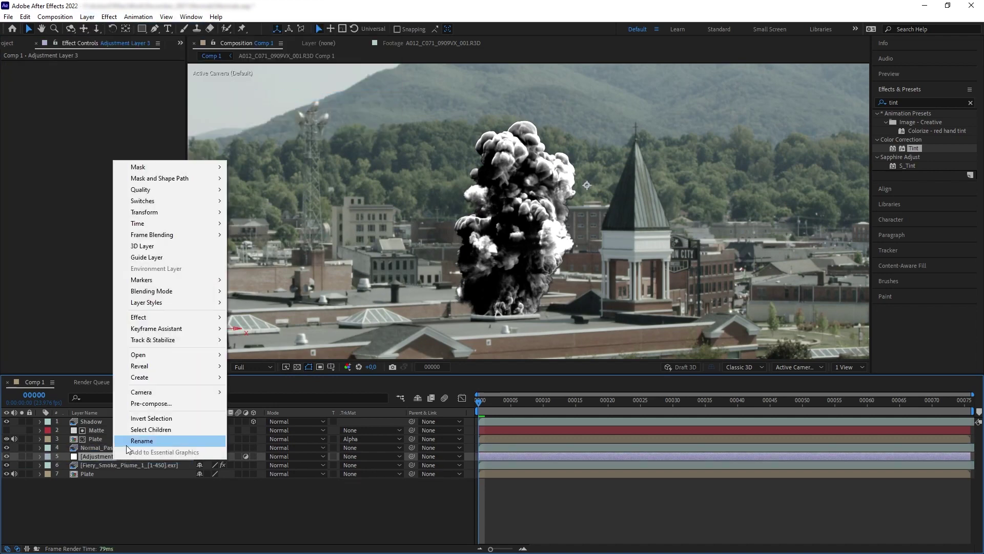
left_click(128, 442)
type("Additional Light")
key("Return")
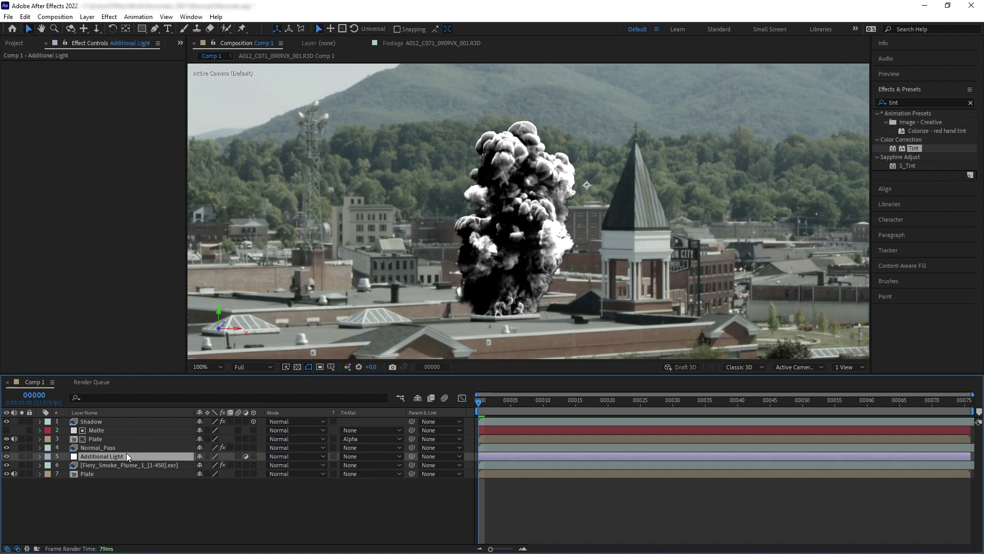
Luma-matte Additional Light to Normal_Pass and add Curves with the RGB curve raised
left_click(379, 456)
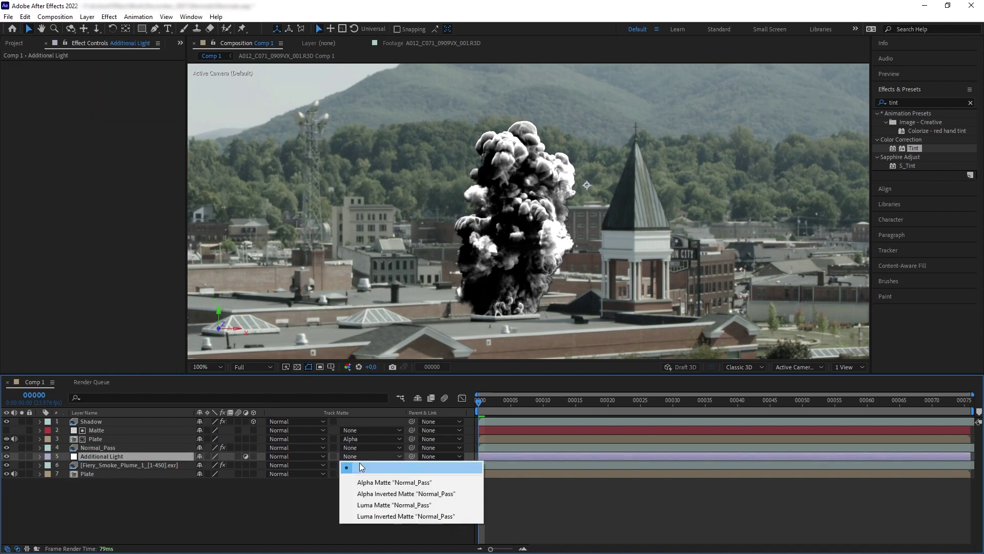
left_click(355, 505)
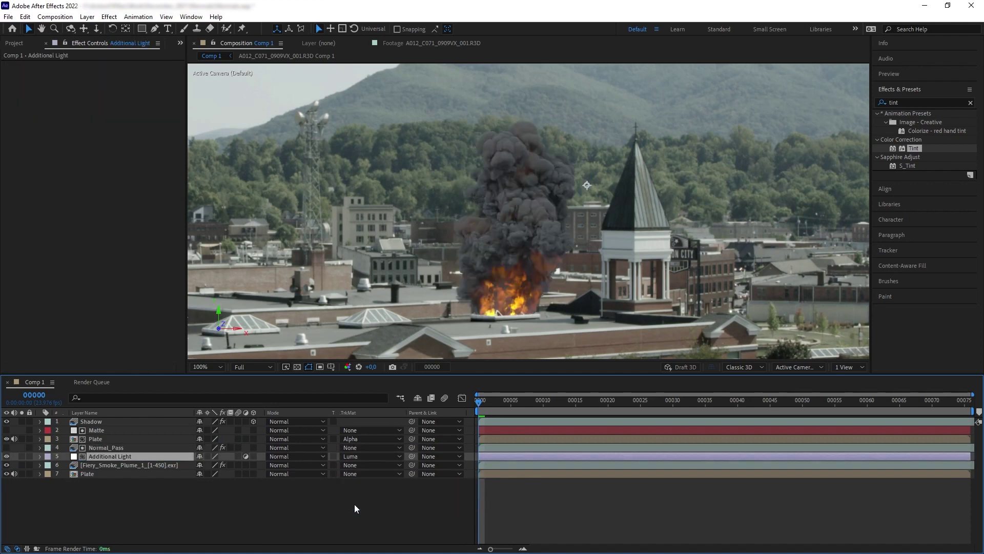
left_click(921, 102)
type("curve")
left_click_drag(916, 148, 111, 457)
left_click_drag(81, 173, 67, 155)
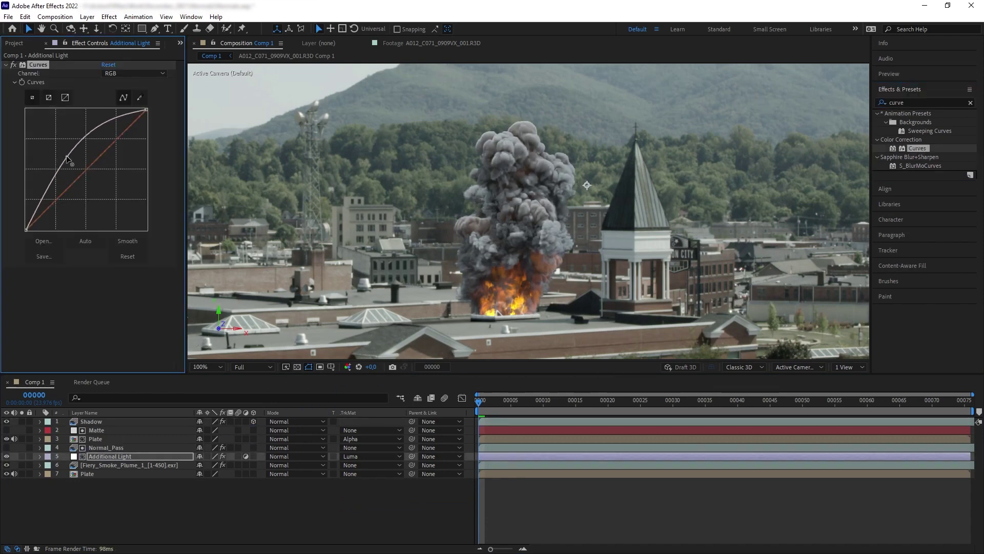
Toggle Additional Light repeatedly to compare the smoke before and after brightening
left_click(7, 457)
left_click(7, 456)
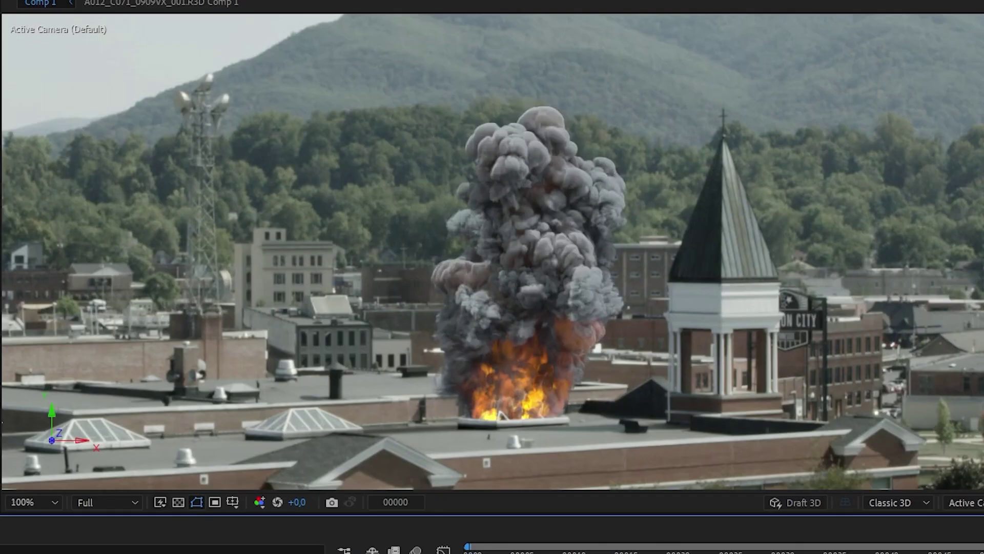
left_click(7, 456)
left_click(6, 456)
left_click(7, 456)
left_click(7, 456)
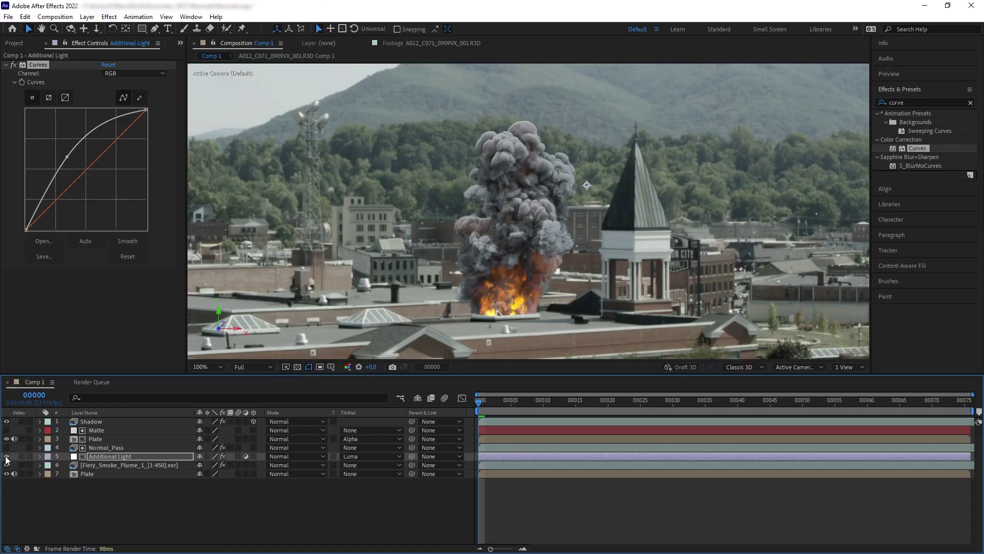
left_click(7, 456)
left_click(7, 456)
Add an Invert effect to Normal_Pass between Channel Mixer and Tint, with Channel set to Red
left_click(106, 447)
left_click(970, 103)
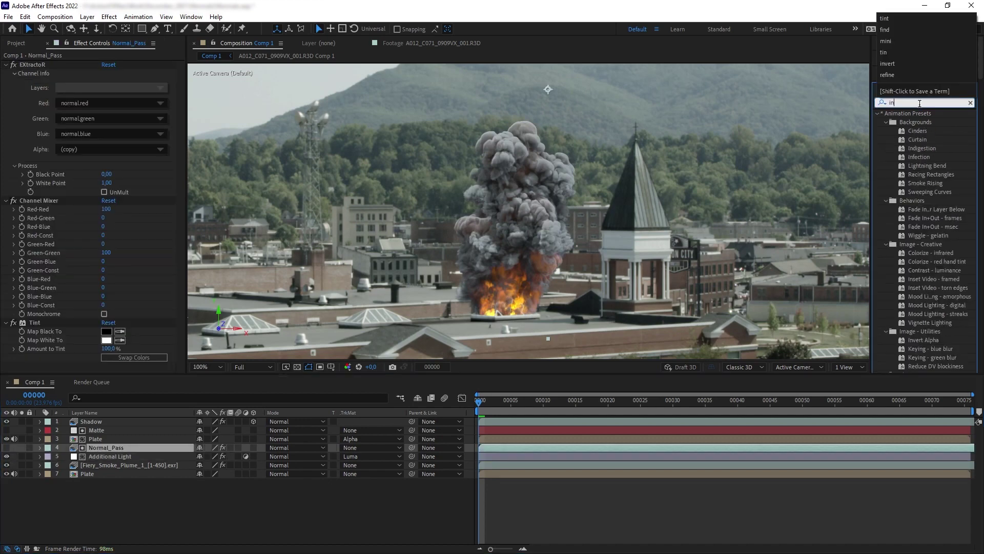
type("invert")
left_click(915, 149)
left_click_drag(916, 152, 94, 320)
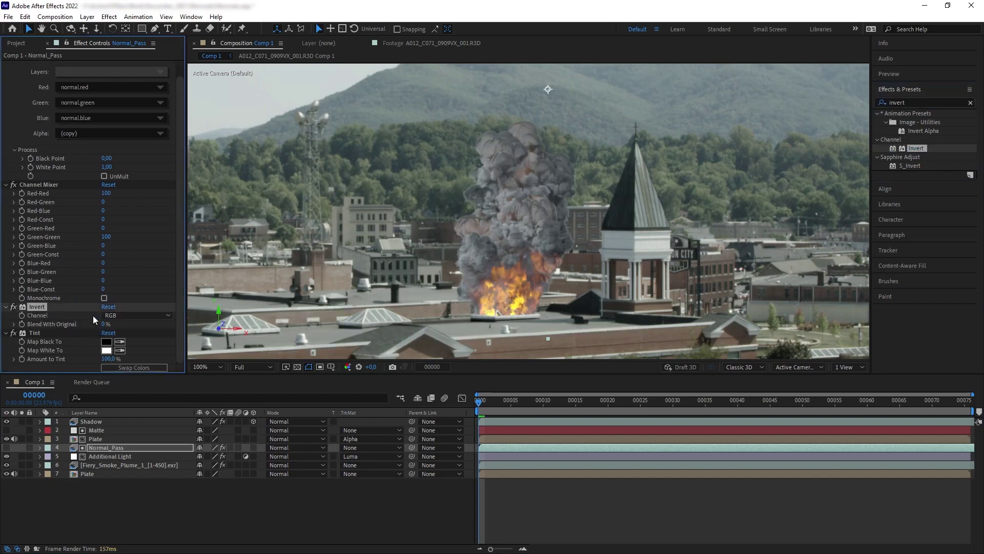
left_click(148, 315)
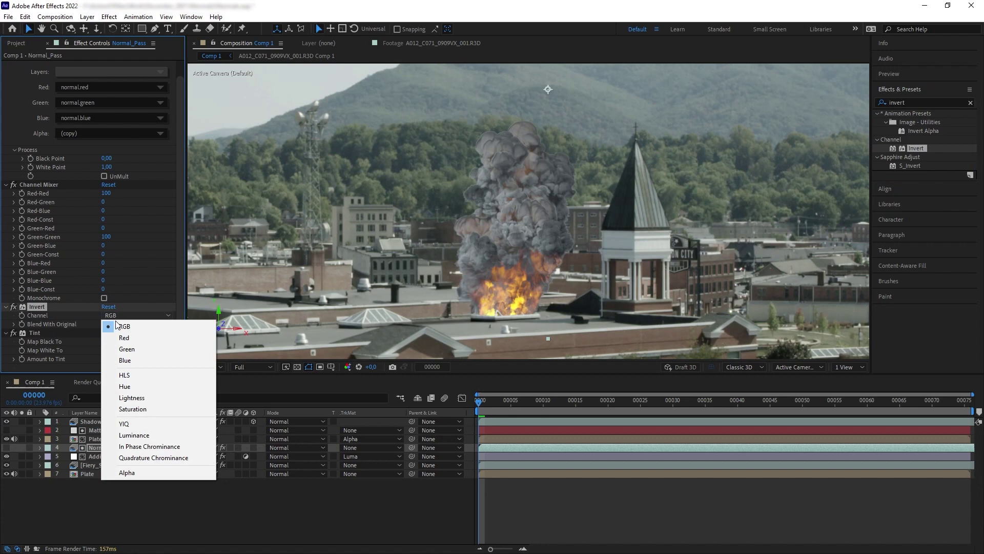
left_click(124, 338)
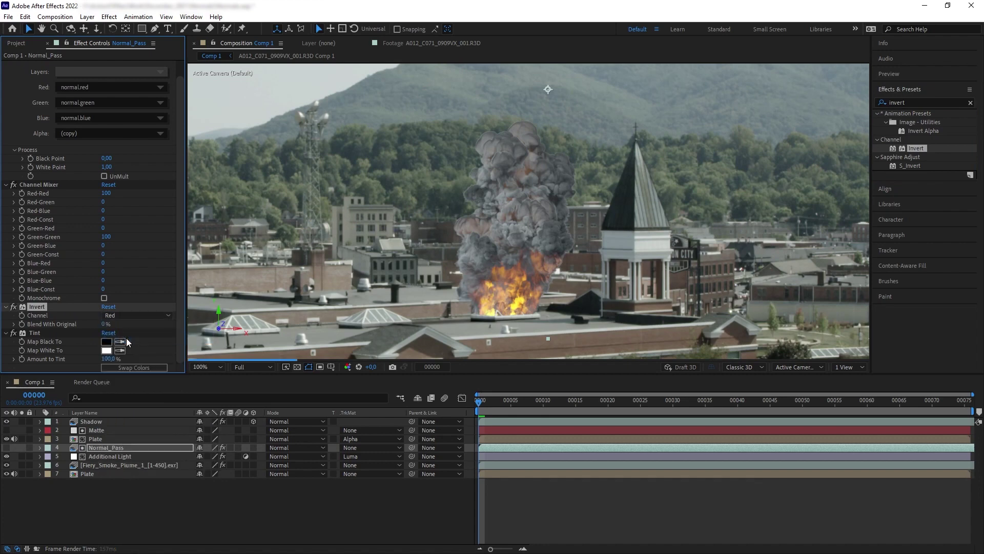
Toggle the Invert effect off and on to compare the lighting, leaving it enabled
left_click(13, 306)
left_click(13, 307)
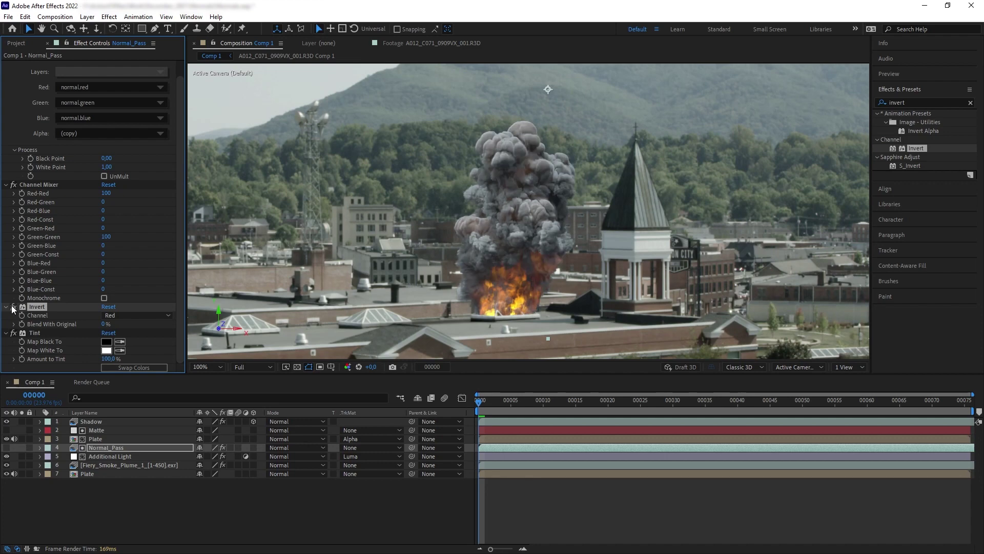
left_click(13, 307)
left_click(13, 307)
left_click(13, 307)
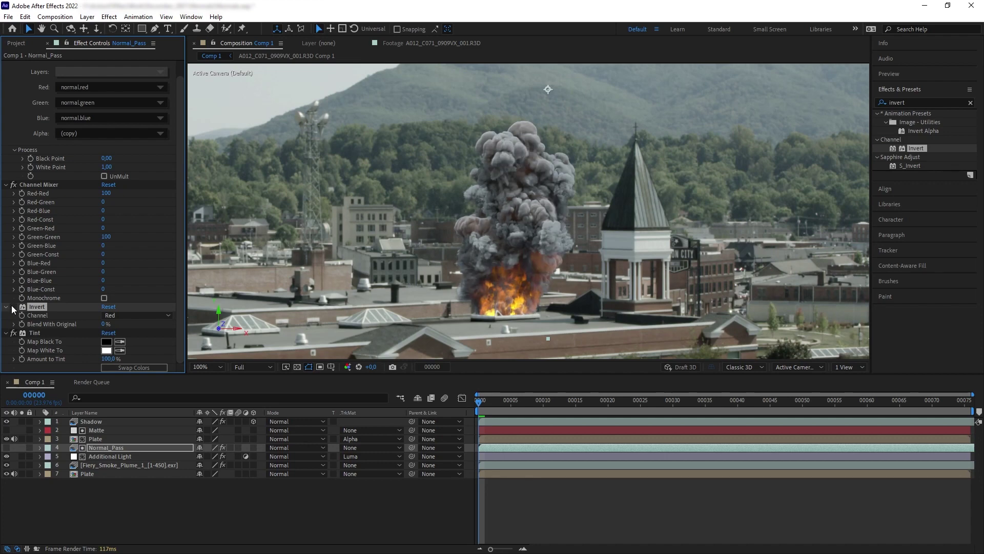
left_click(13, 306)
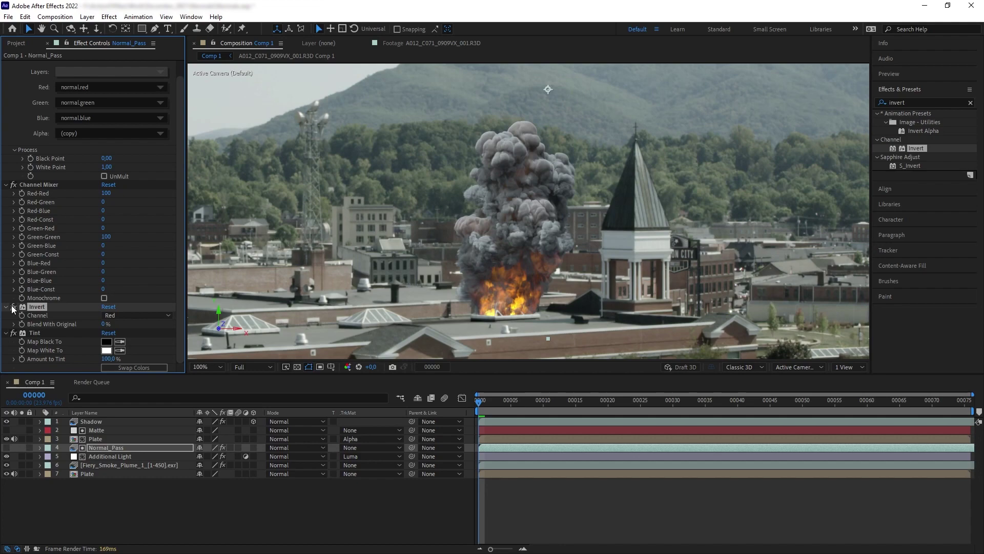
Switch EXtractoR to the rgblight layer and view only the red channel
left_click(122, 72)
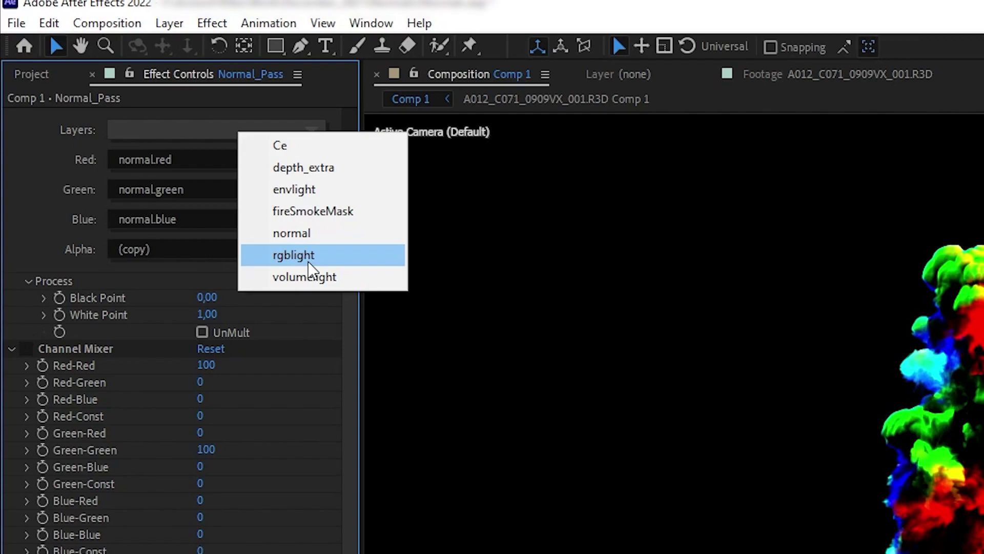
left_click(310, 256)
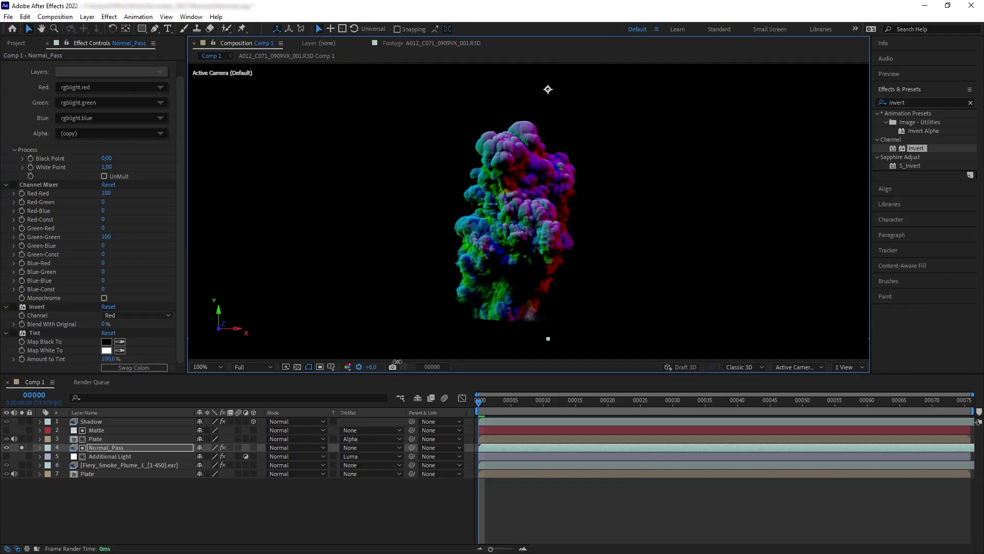
left_click(347, 367)
left_click(345, 374)
Inspect the remaining single-channel views in the viewer, then return to full RGB
left_click(347, 367)
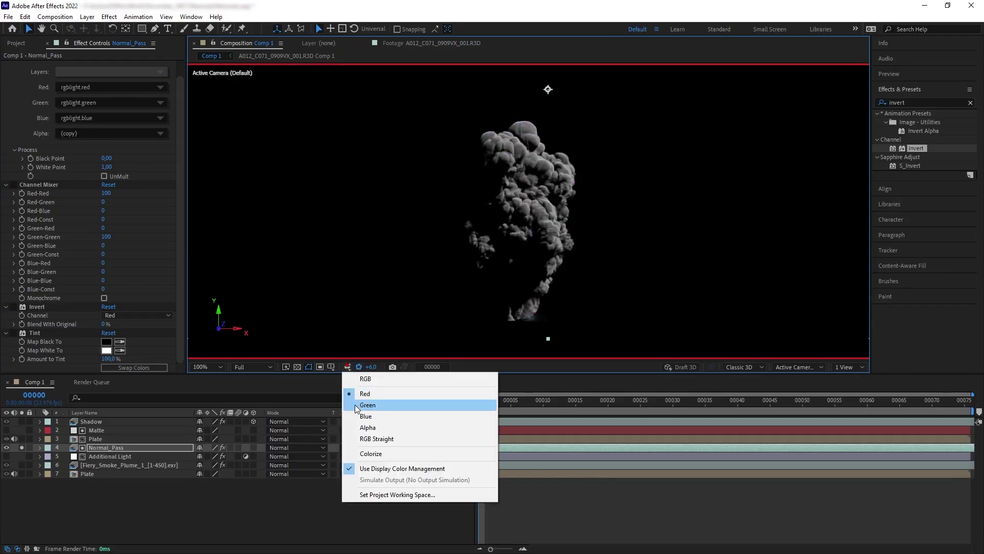
left_click(354, 405)
left_click(347, 367)
left_click(354, 418)
left_click(347, 366)
left_click(354, 377)
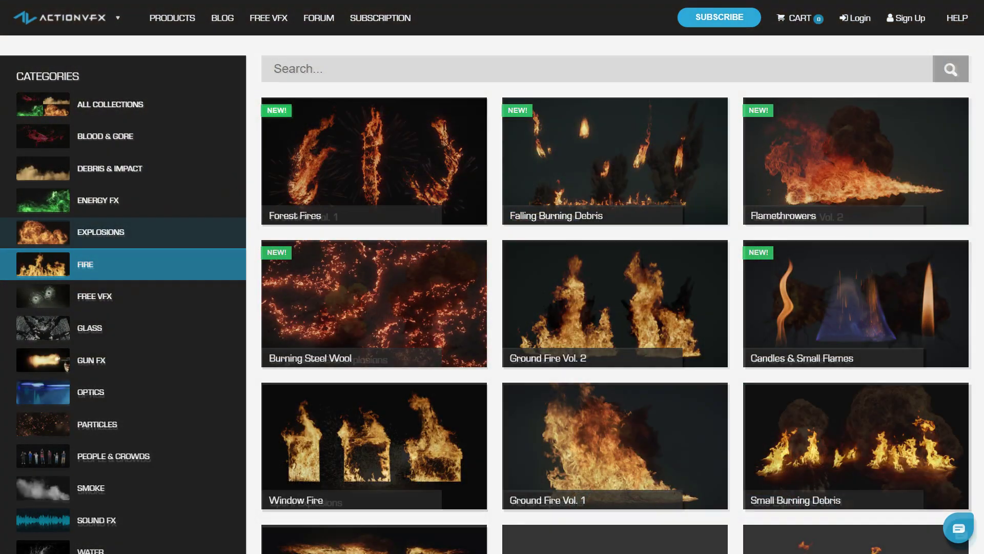
Open the Energy FX category on actionvfx.com
left_click(101, 233)
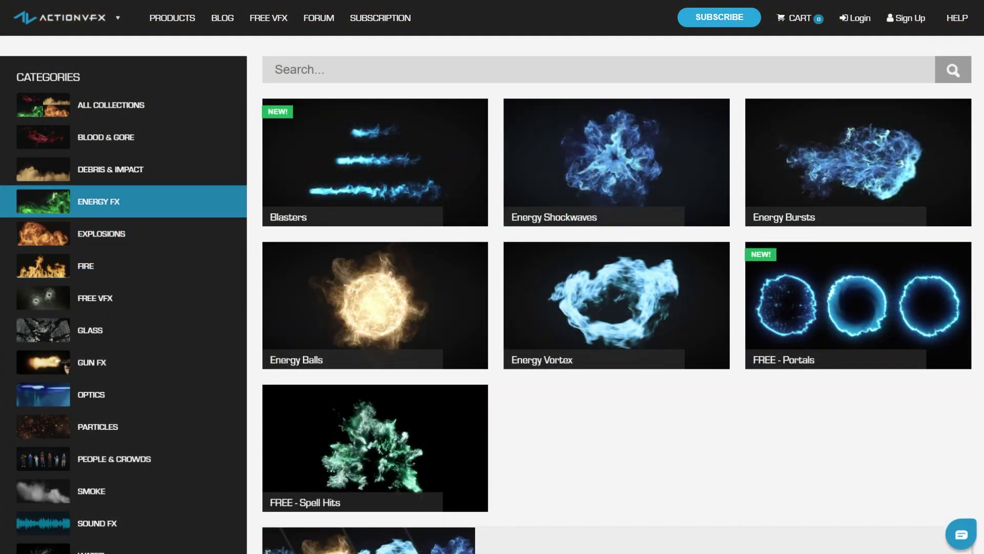